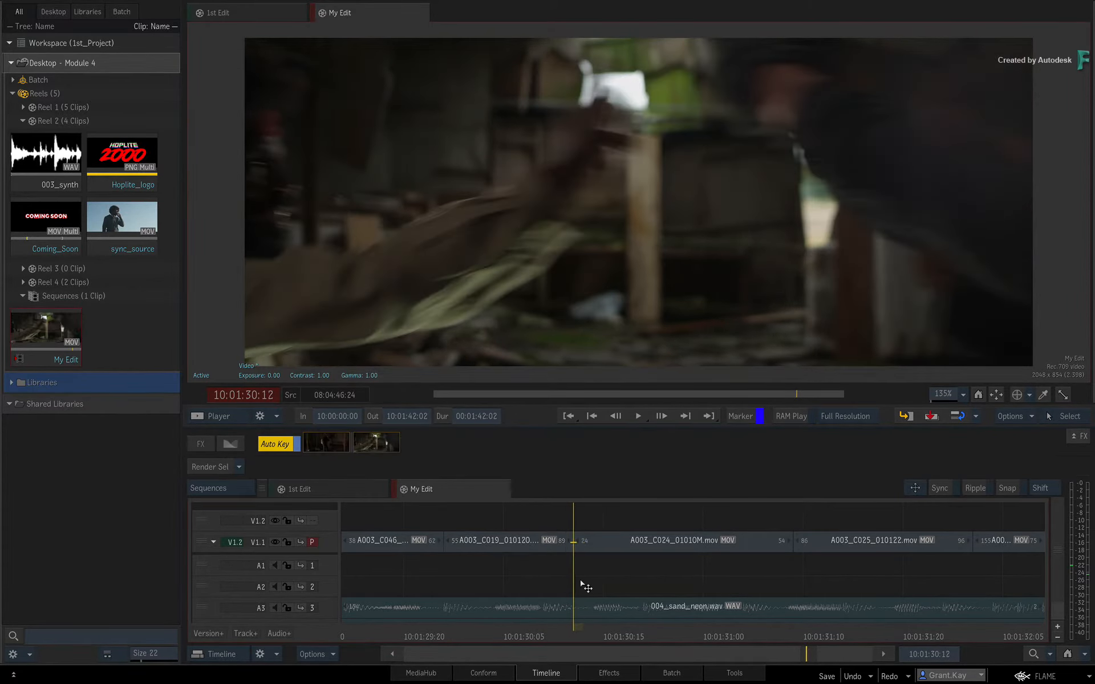
# Slip the media within the A003_C024_01010M.mov segment by two frames, keeping its position and length on the timeline.
pyautogui.click(603, 545)
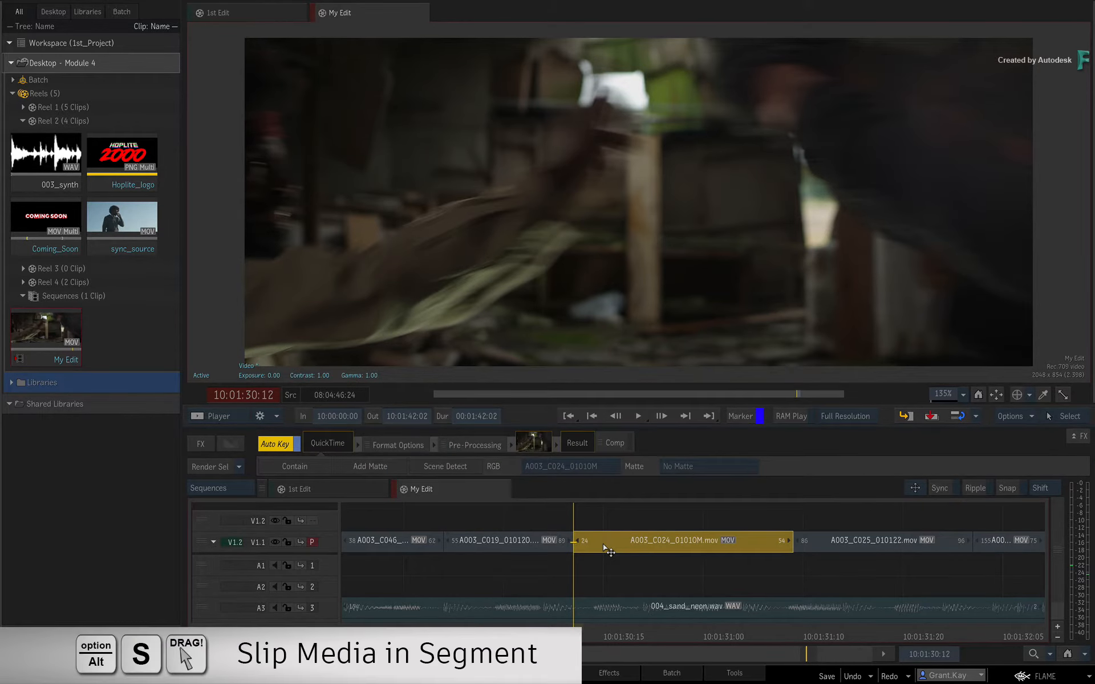
pyautogui.hotkey('alt', 's')
pyautogui.moveTo(625, 541); pyautogui.dragTo(608, 543)
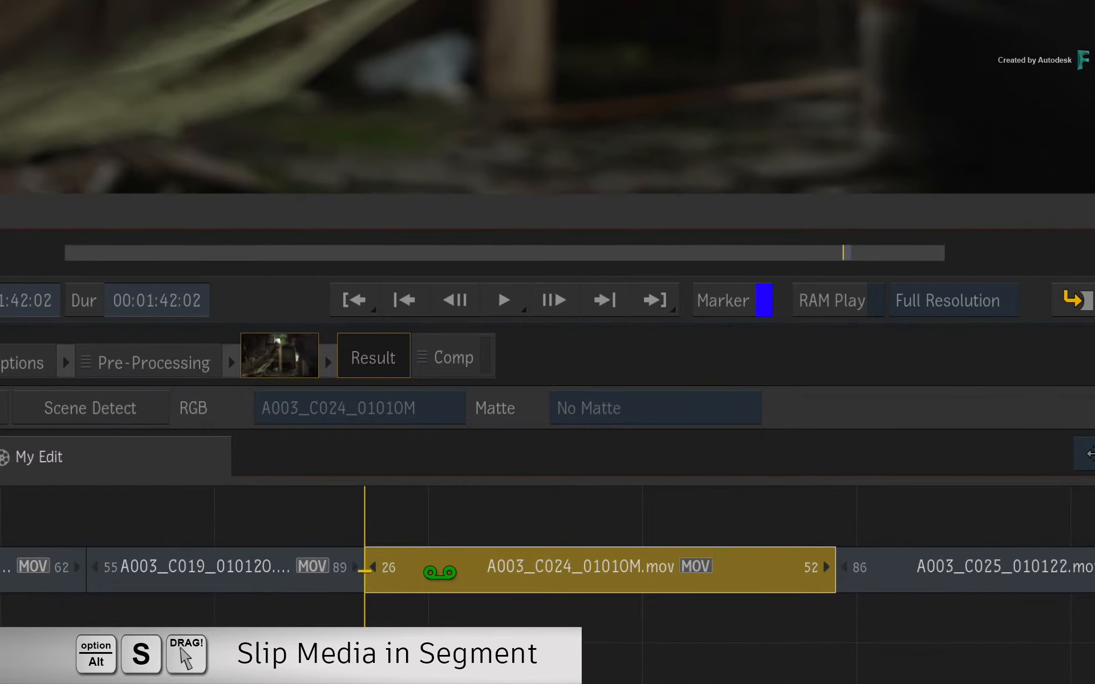
pyautogui.moveTo(439, 572)
pyautogui.mouseDown()
pyautogui.moveTo(481, 572)
pyautogui.moveTo(459, 575)
pyautogui.mouseUp()
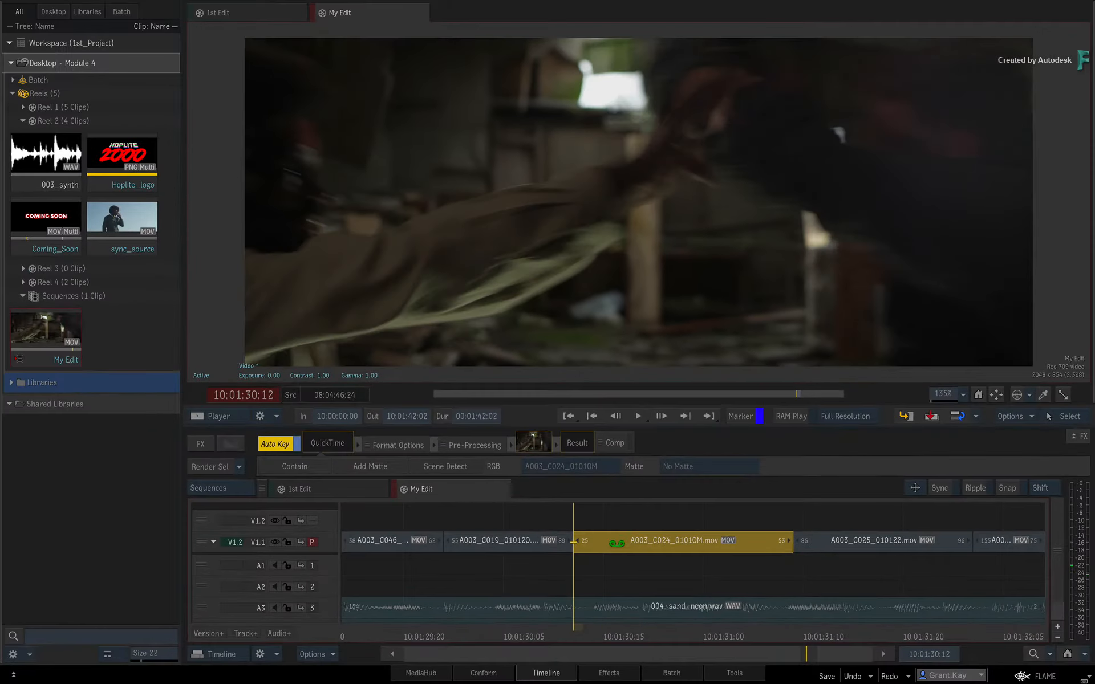
pyautogui.moveTo(616, 544); pyautogui.dragTo(609, 543)
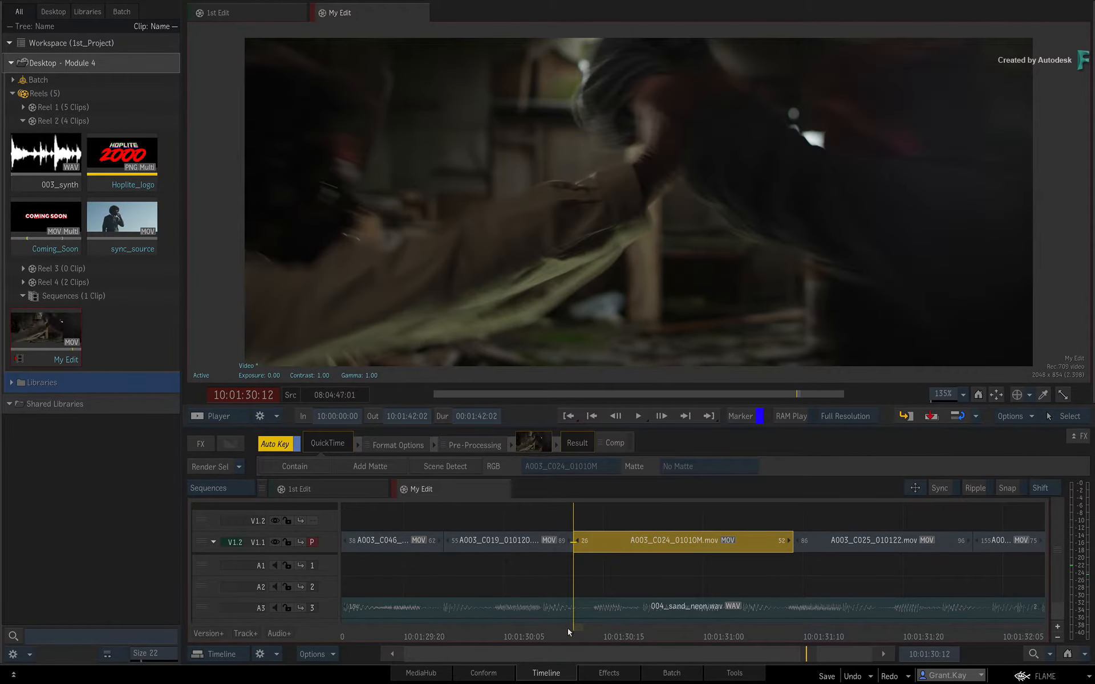
pyautogui.moveTo(567, 628); pyautogui.dragTo(573, 595)
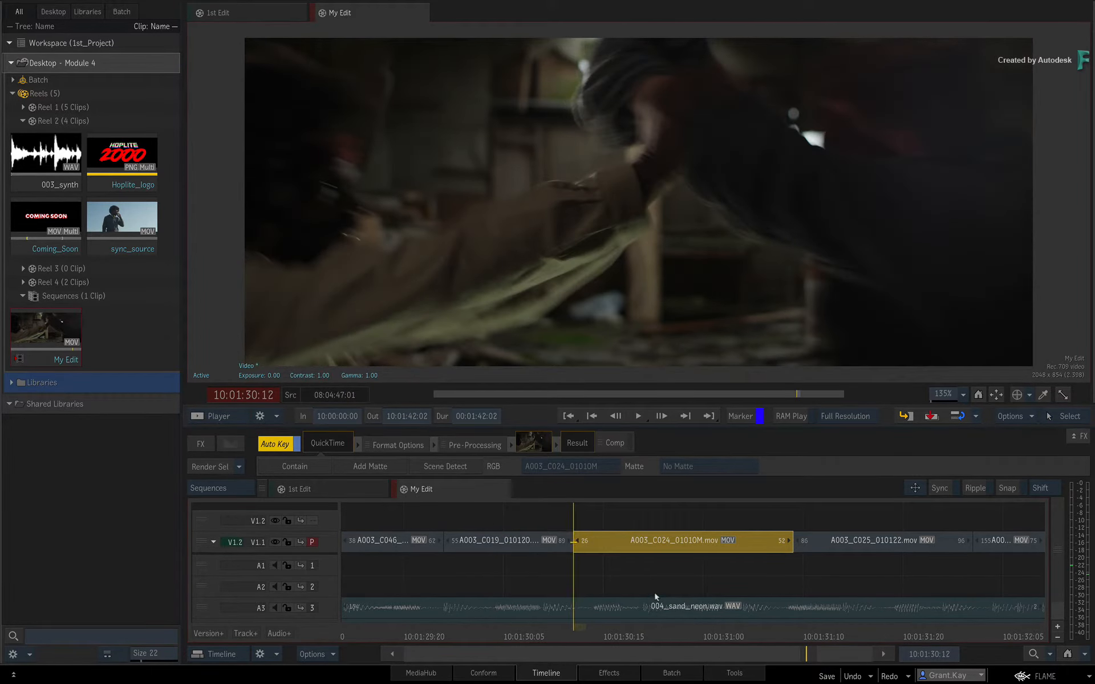
# Return the playhead to 10:01:30:12 at the start of A003_C024_01010M.mov and set the timeline editing mode to Slip.
pyautogui.click(915, 488)
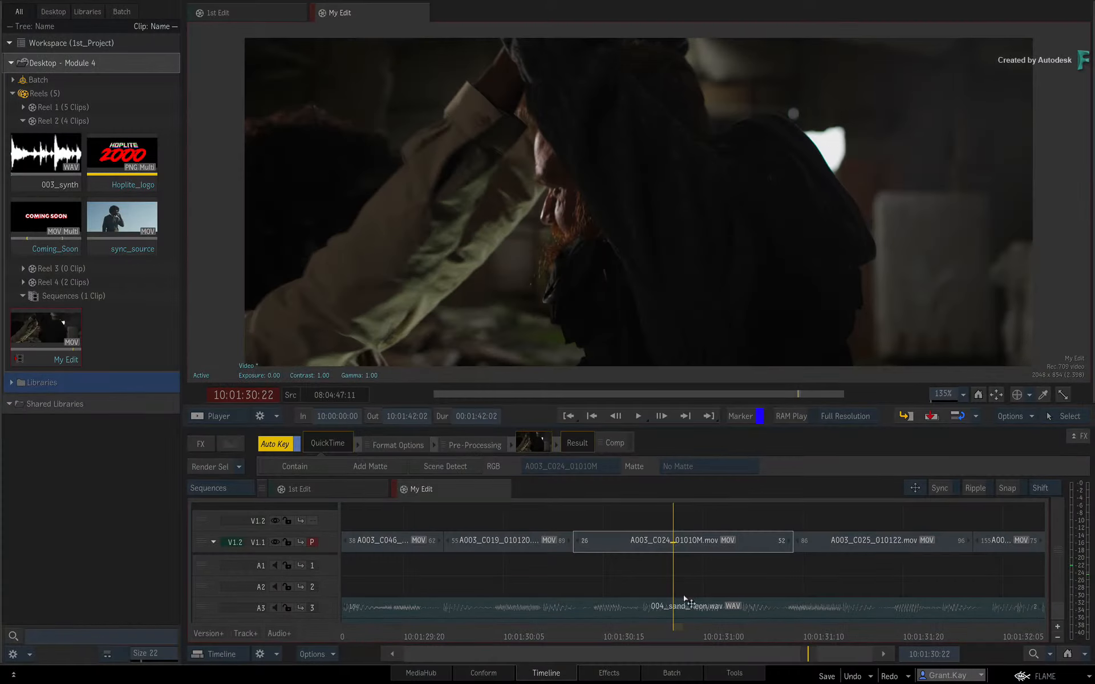
pyautogui.moveTo(667, 632); pyautogui.dragTo(575, 633)
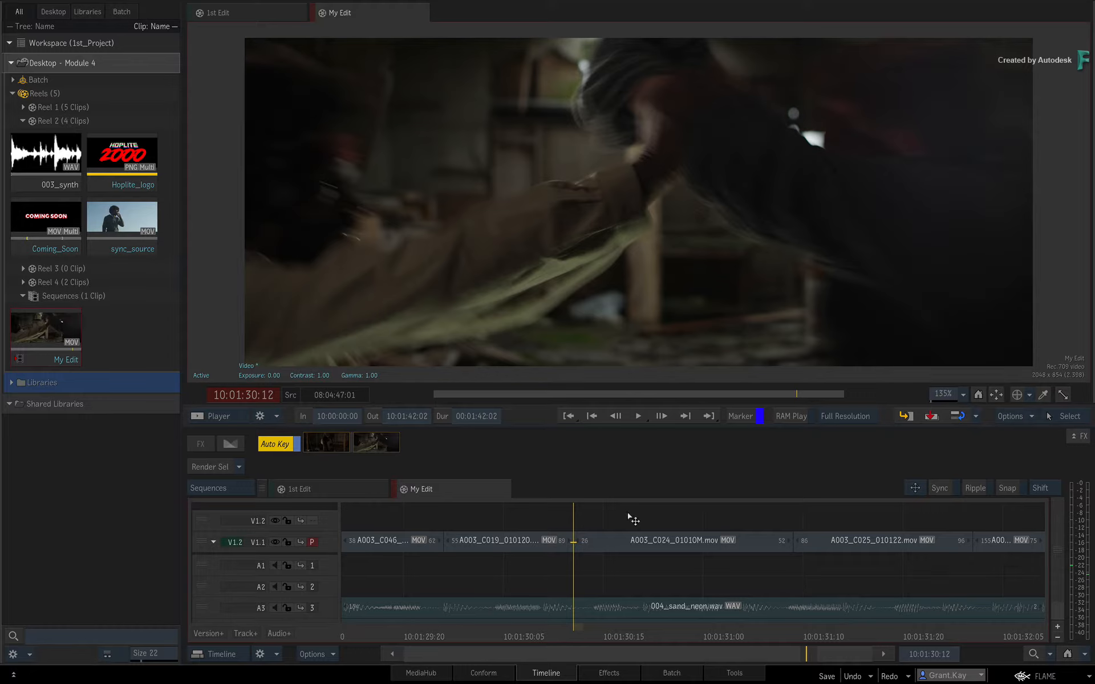
pyautogui.click(919, 487)
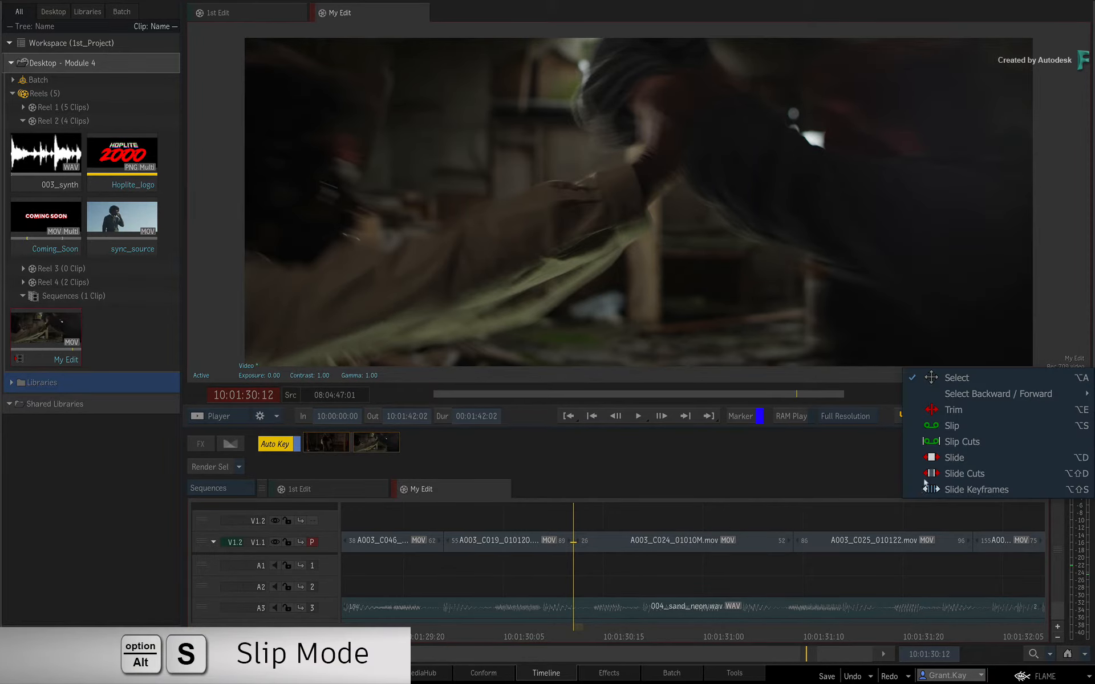
pyautogui.click(972, 425)
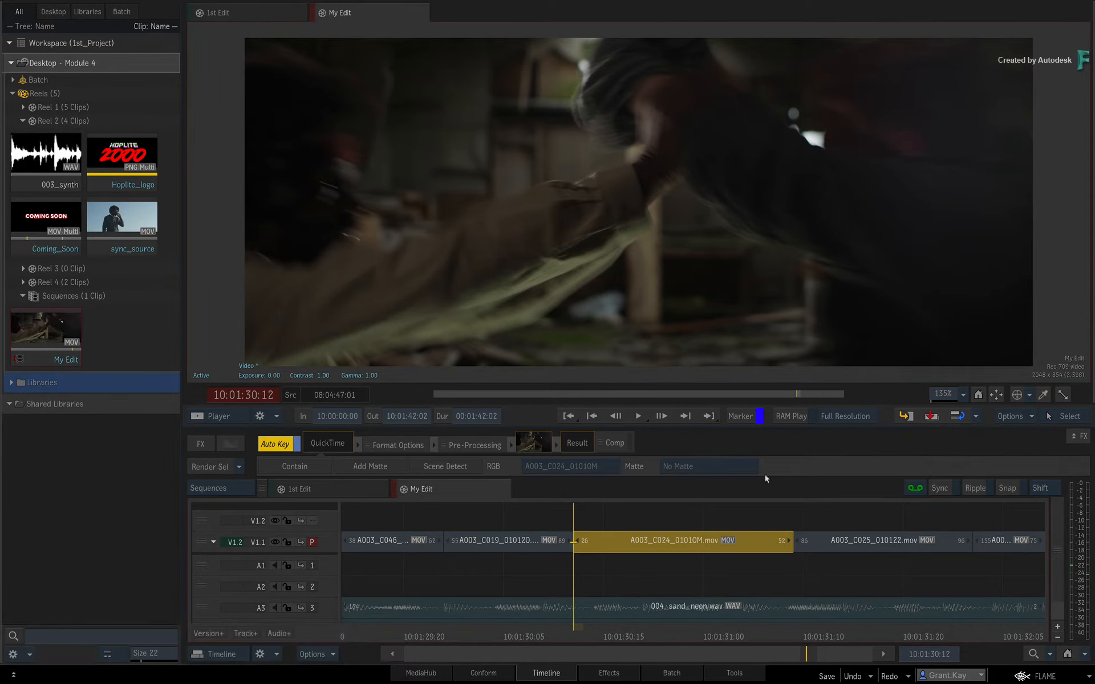
# Switch the viewer to Trim View and slip the media of the A003_C024_01010M.mov segment by a few frames.
pyautogui.click(223, 419)
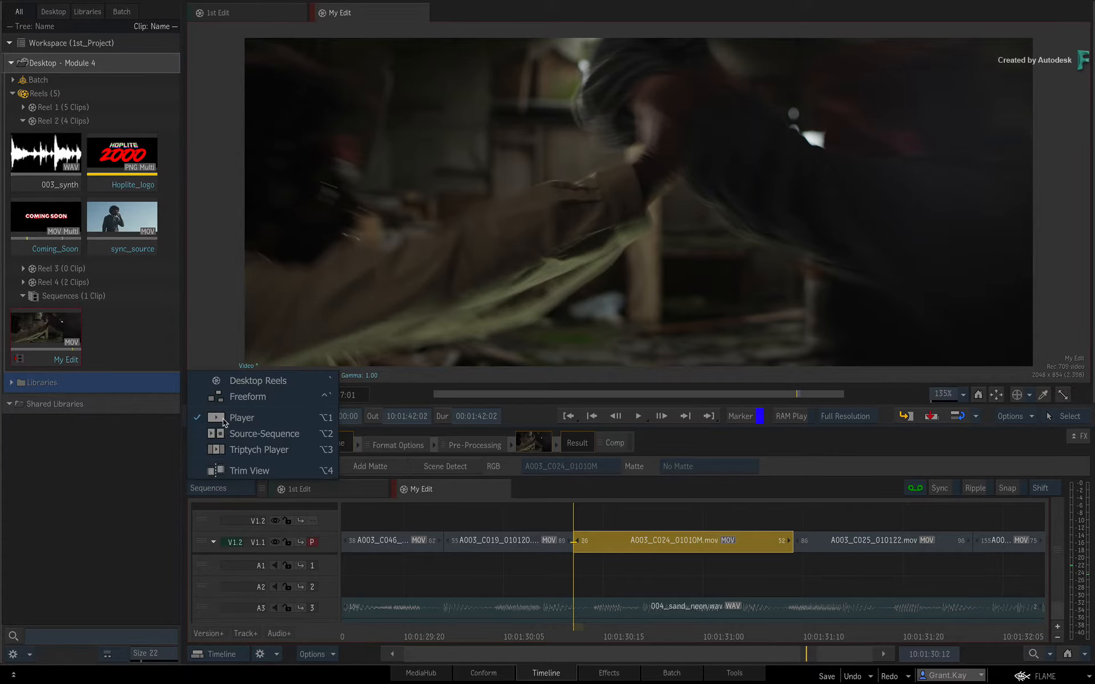
pyautogui.click(286, 468)
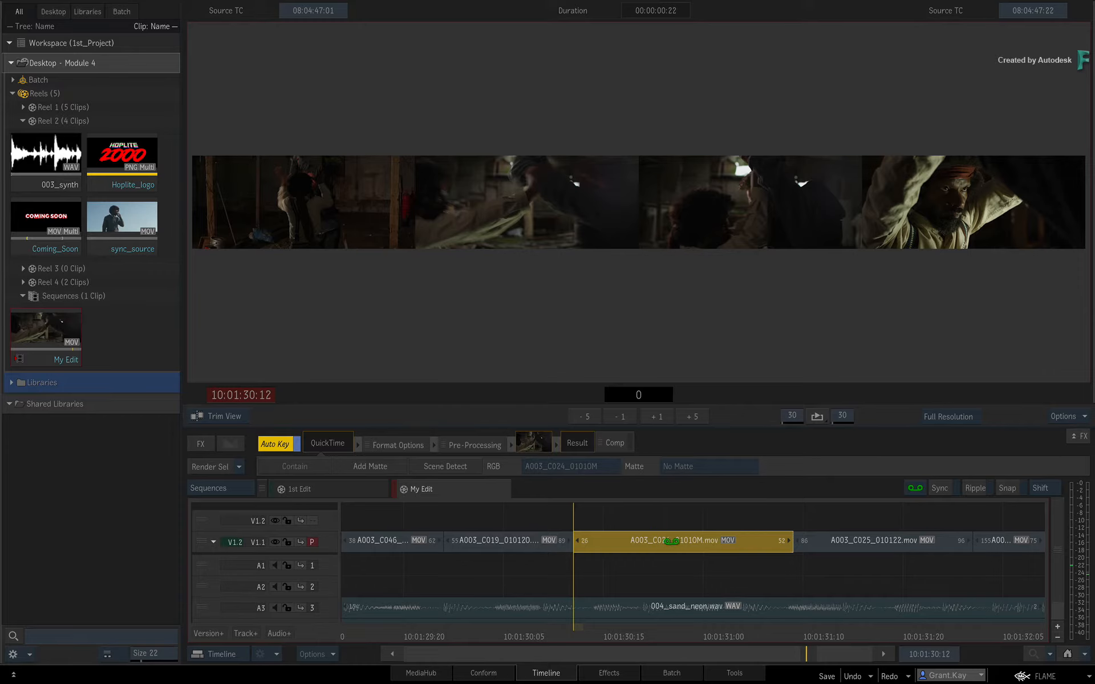
pyautogui.moveTo(671, 541); pyautogui.dragTo(687, 541)
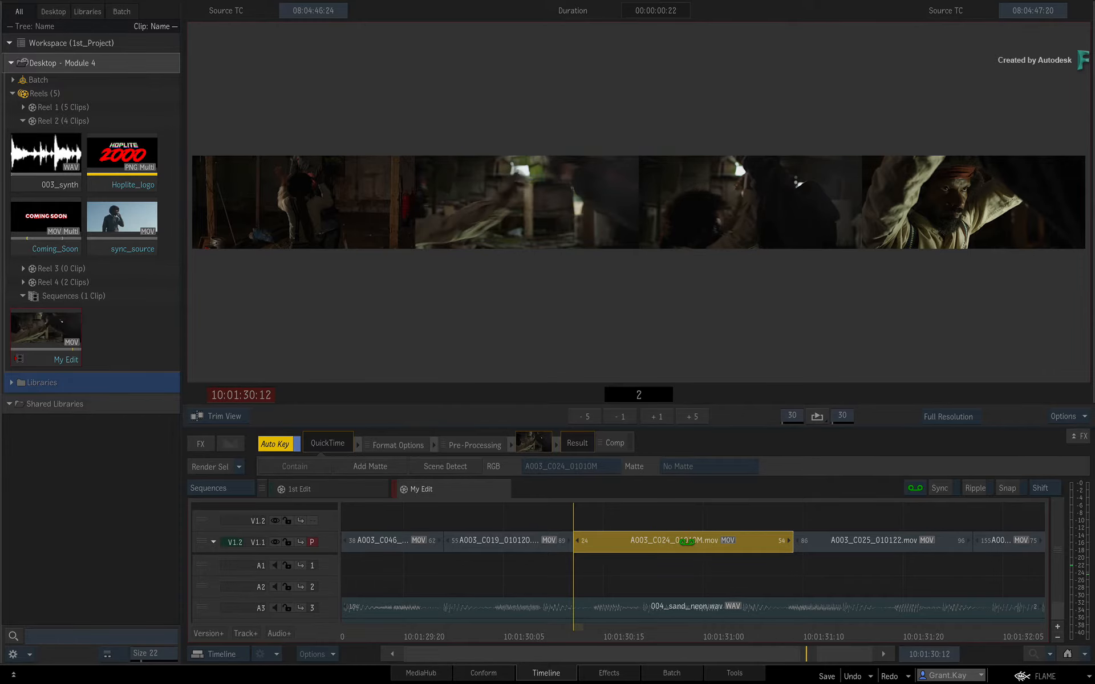
pyautogui.moveTo(588, 192)
pyautogui.mouseDown()
pyautogui.moveTo(563, 192)
pyautogui.moveTo(586, 194)
pyautogui.moveTo(575, 209)
pyautogui.mouseUp()
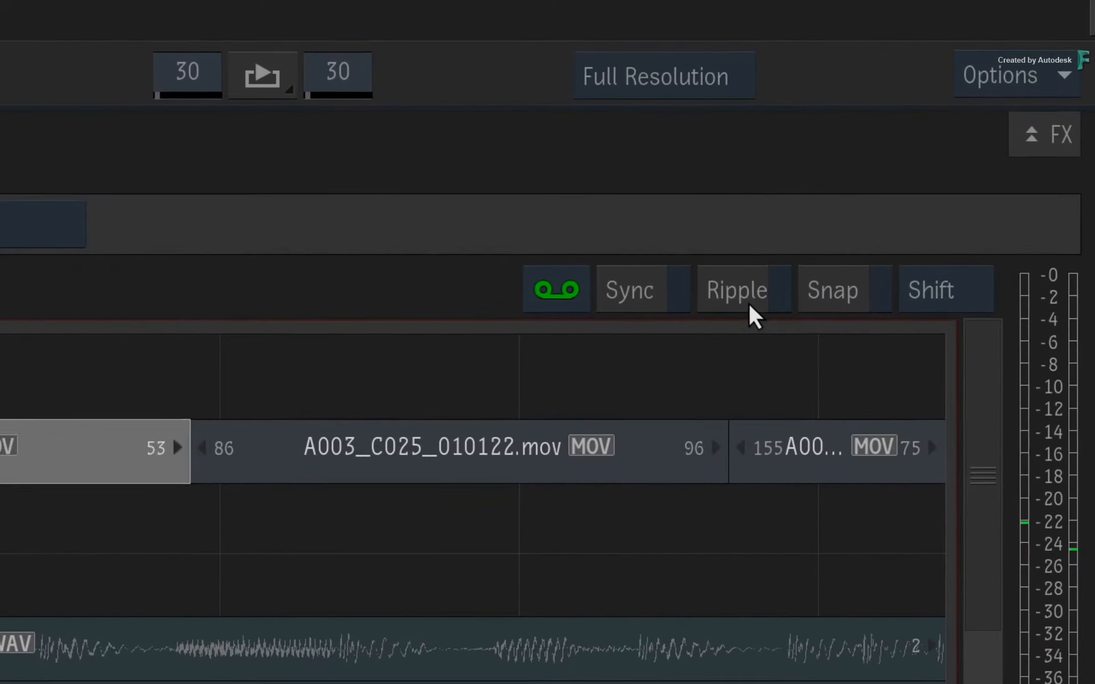
pyautogui.click(979, 492)
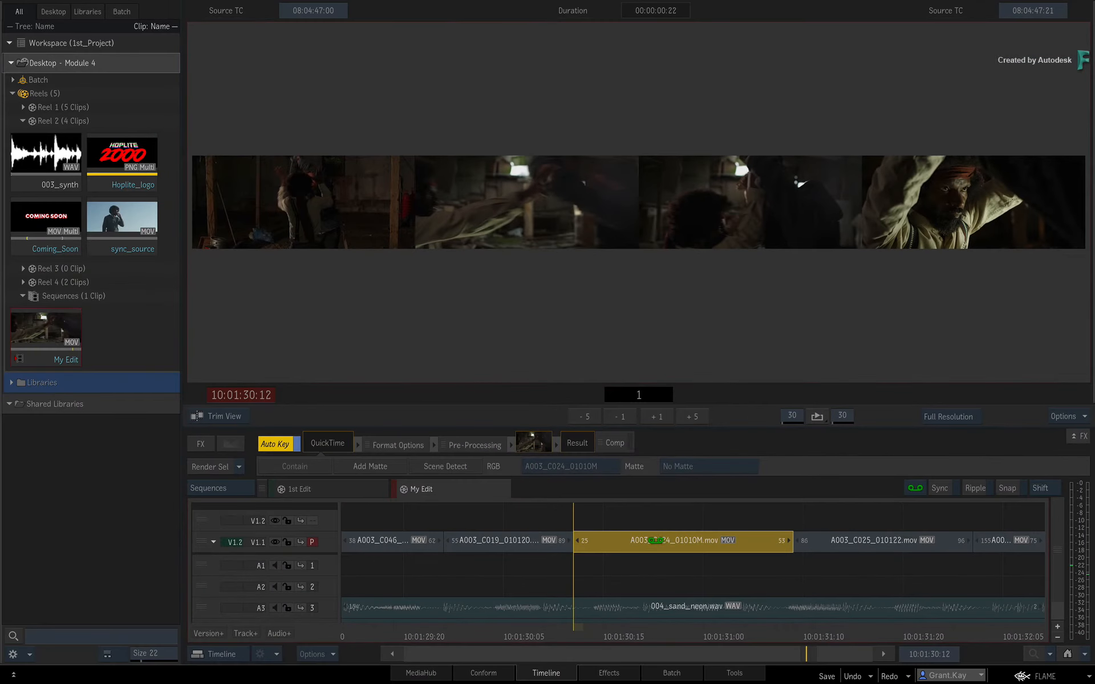
pyautogui.press(',')
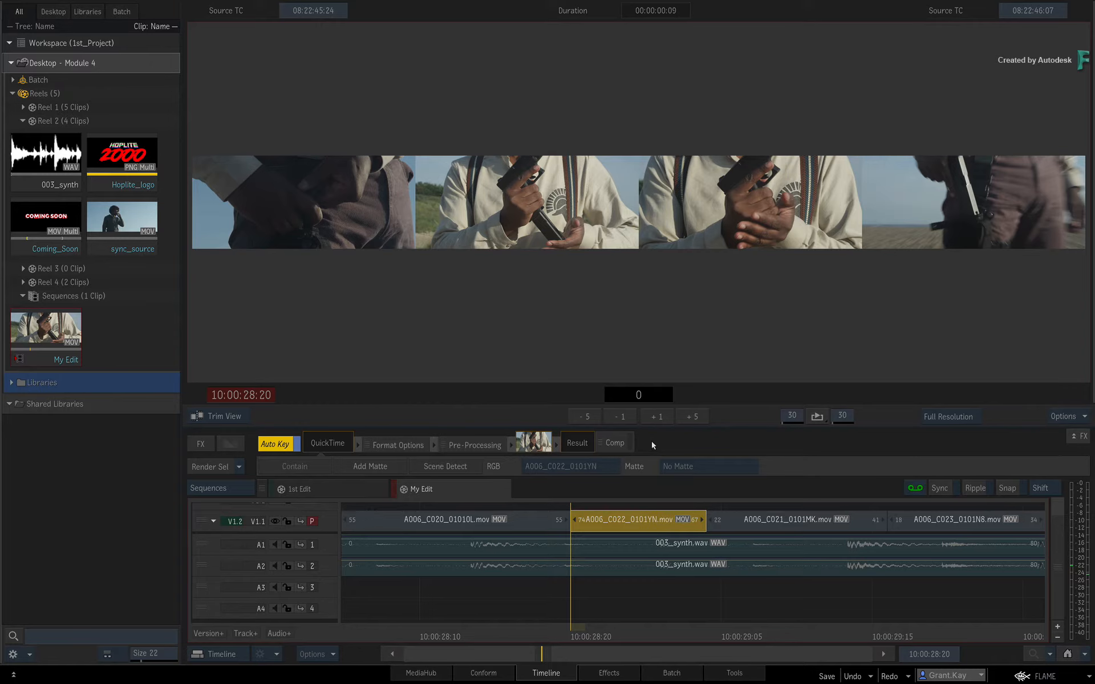
# Slip the A006_C022_0101YN.mov segment by +1, -1, +5 and -5 frames with the trim increments.
pyautogui.click(655, 413)
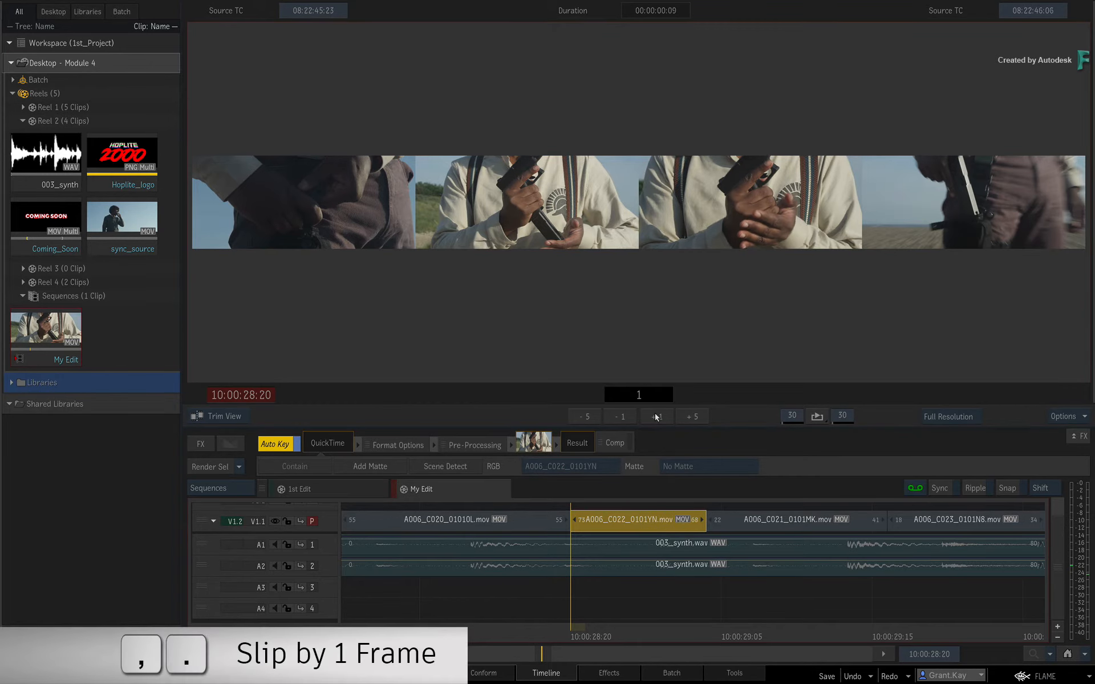
pyautogui.click(616, 420)
pyautogui.click(693, 419)
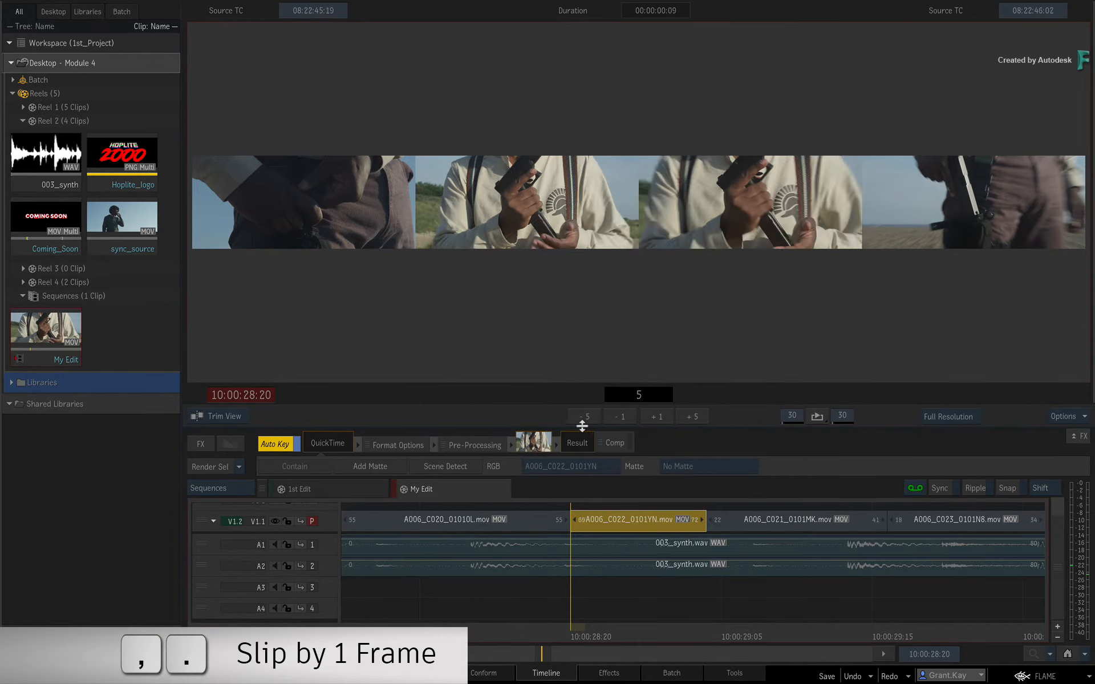
pyautogui.click(583, 423)
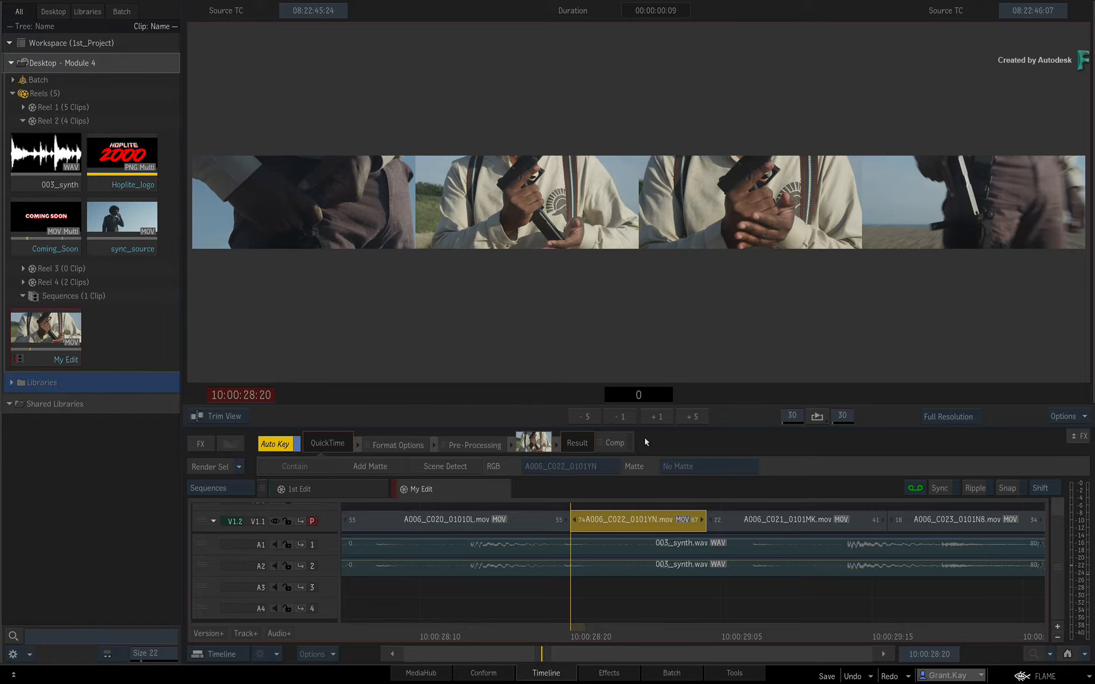
# Slip the A006_C022_0101YN.mov segment by +4 and back by -4 frames using calculator entry.
pyautogui.write('+4')
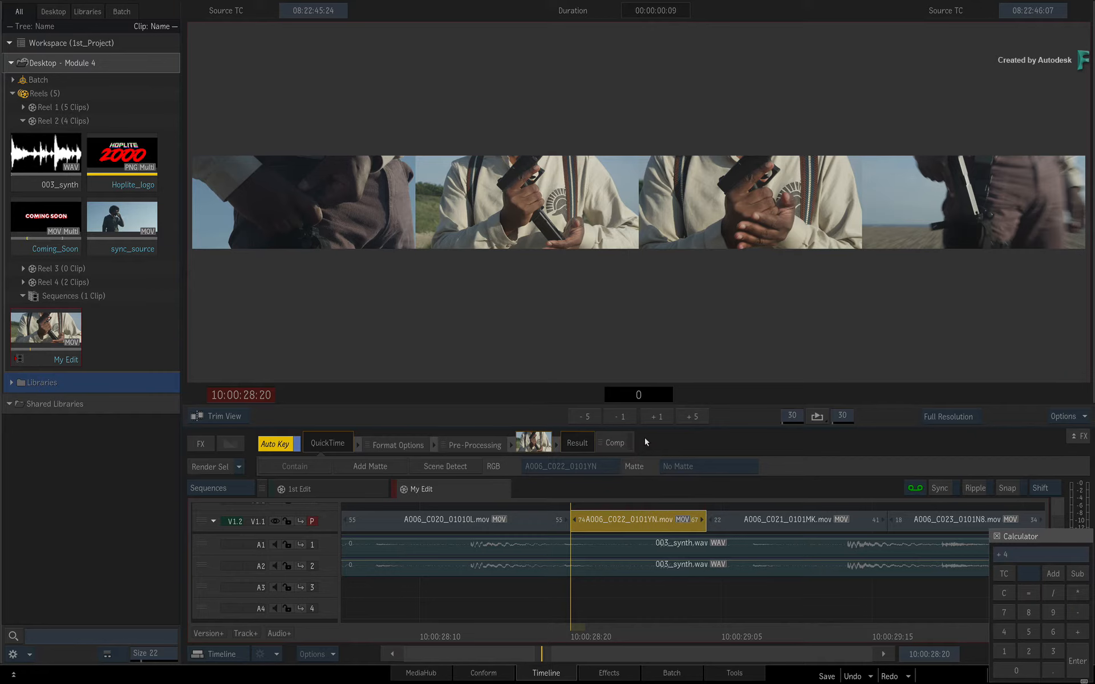
pyautogui.press('Return')
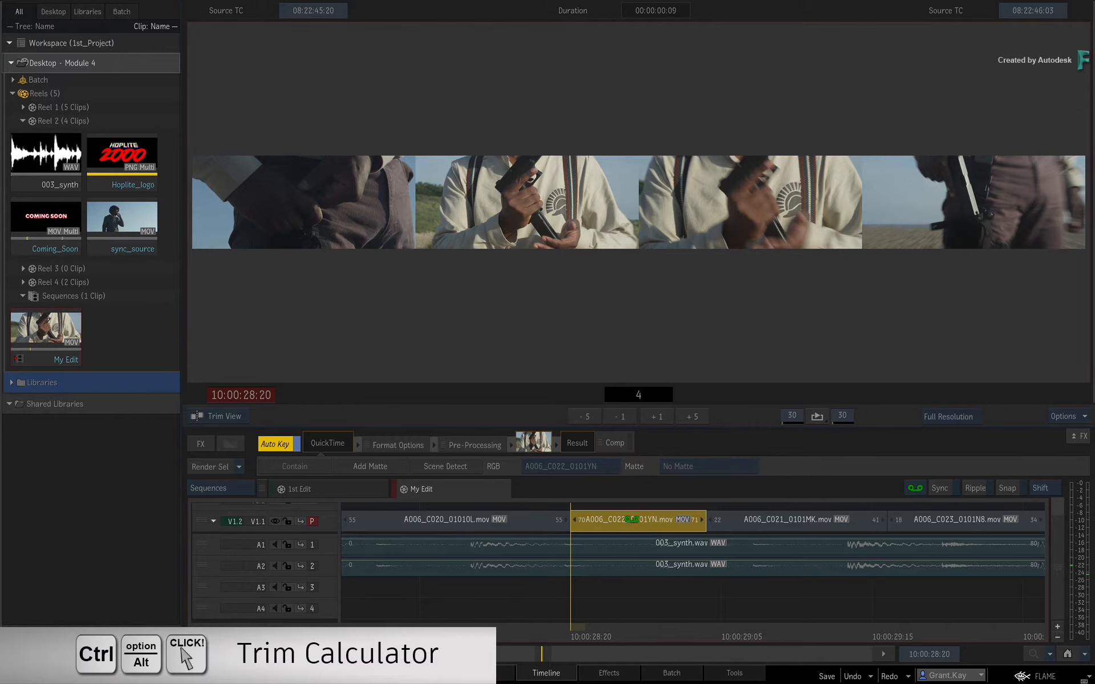
pyautogui.keyDown('ctrl'); pyautogui.keyDown('alt'); pyautogui.click(632, 519); pyautogui.keyUp('alt'); pyautogui.keyUp('ctrl')
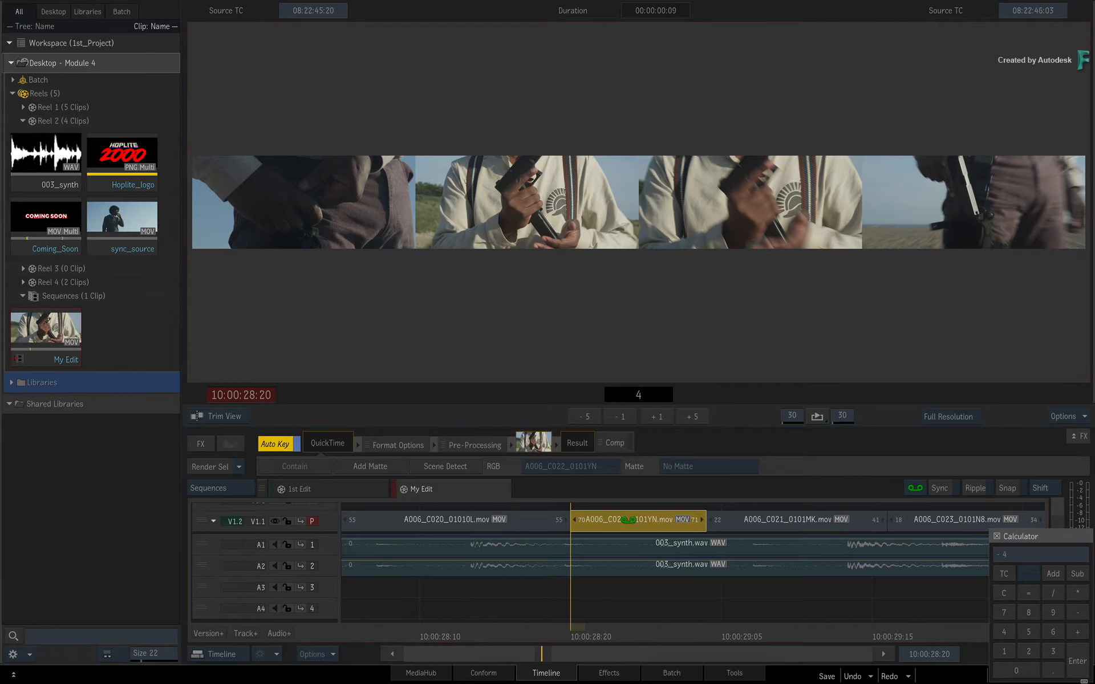
pyautogui.press('Return')
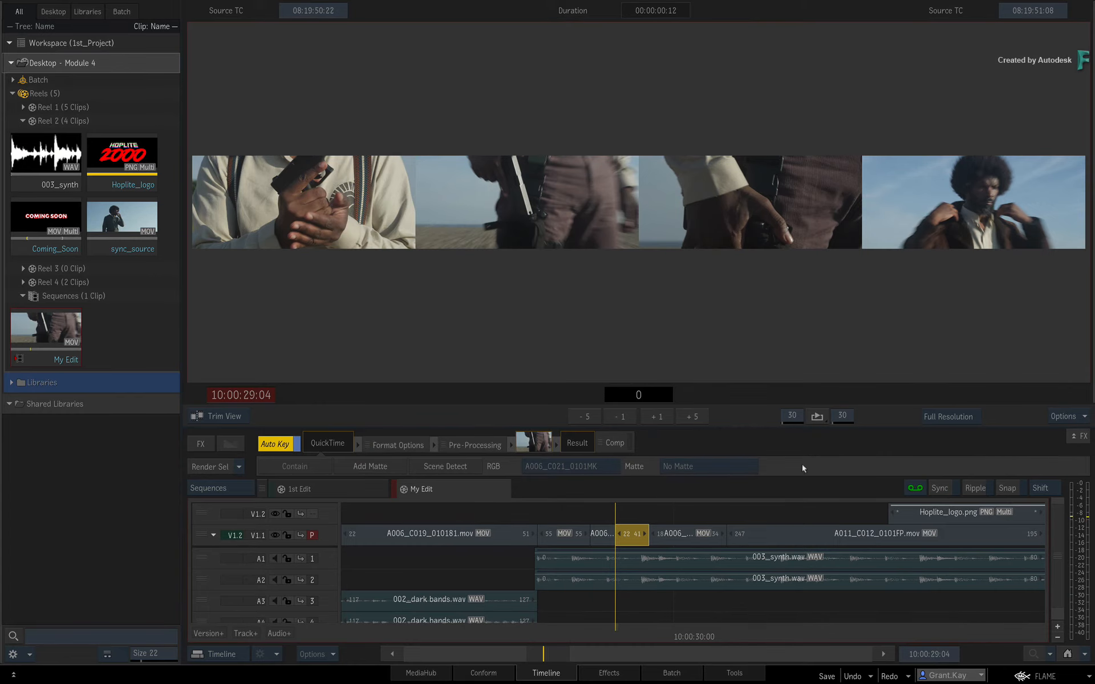
# Start looped playback around the A006_C021_0101MK segment and slip its media by +4 frames while it plays.
pyautogui.click(816, 418)
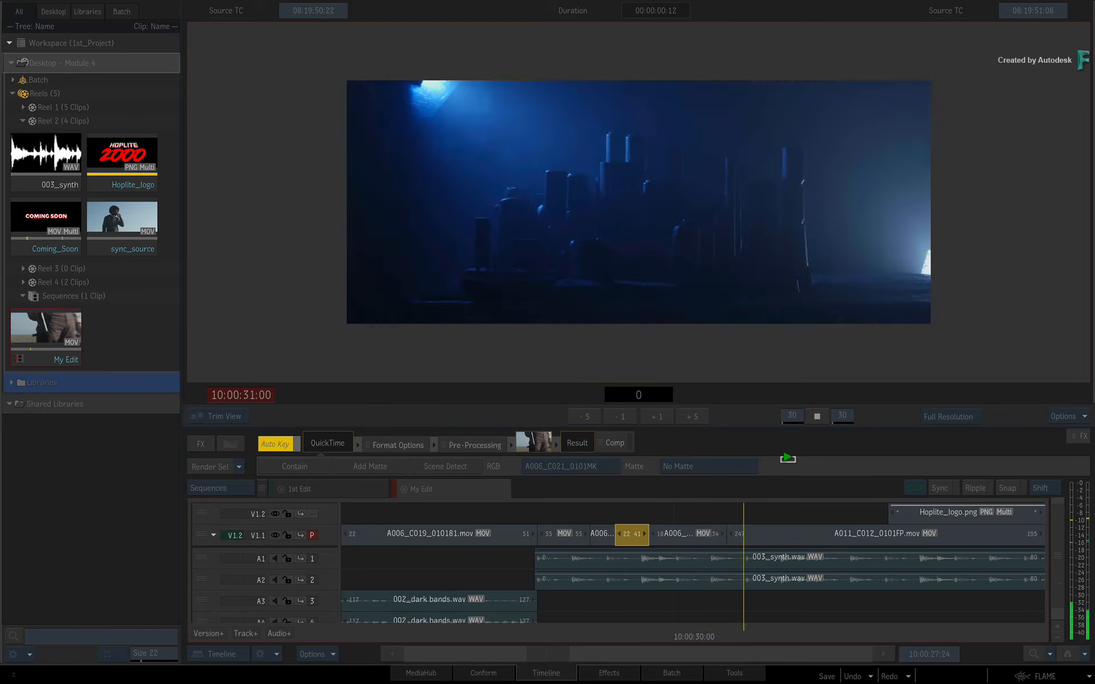
pyautogui.press('.')
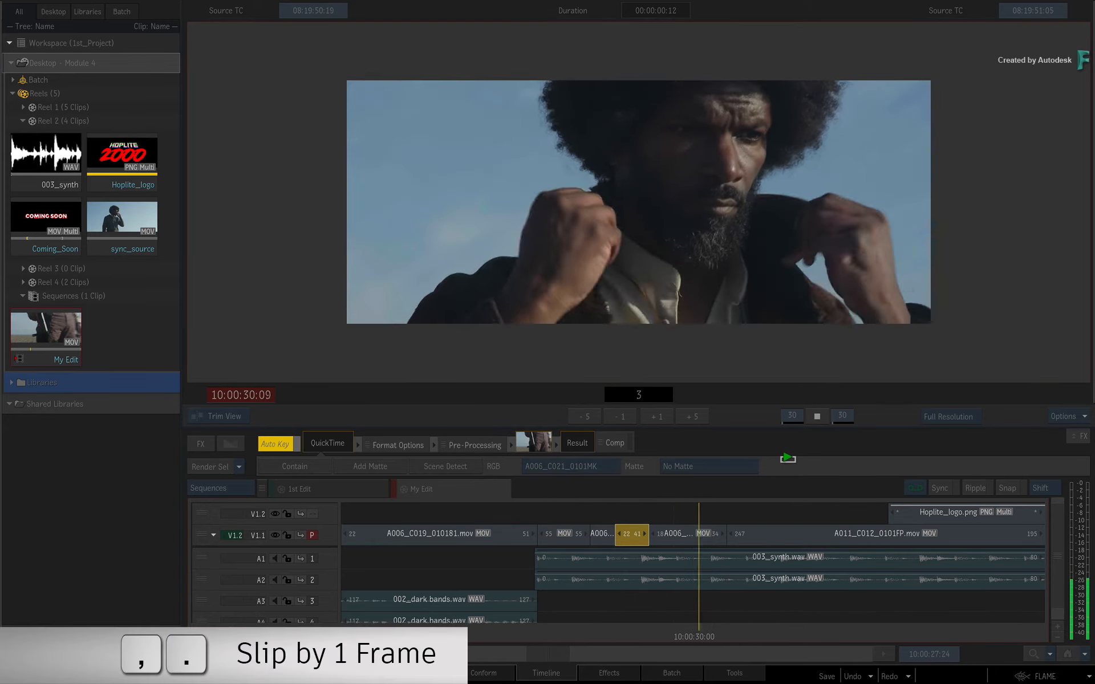
pyautogui.press('.')
pyautogui.press('.')
pyautogui.press('.')
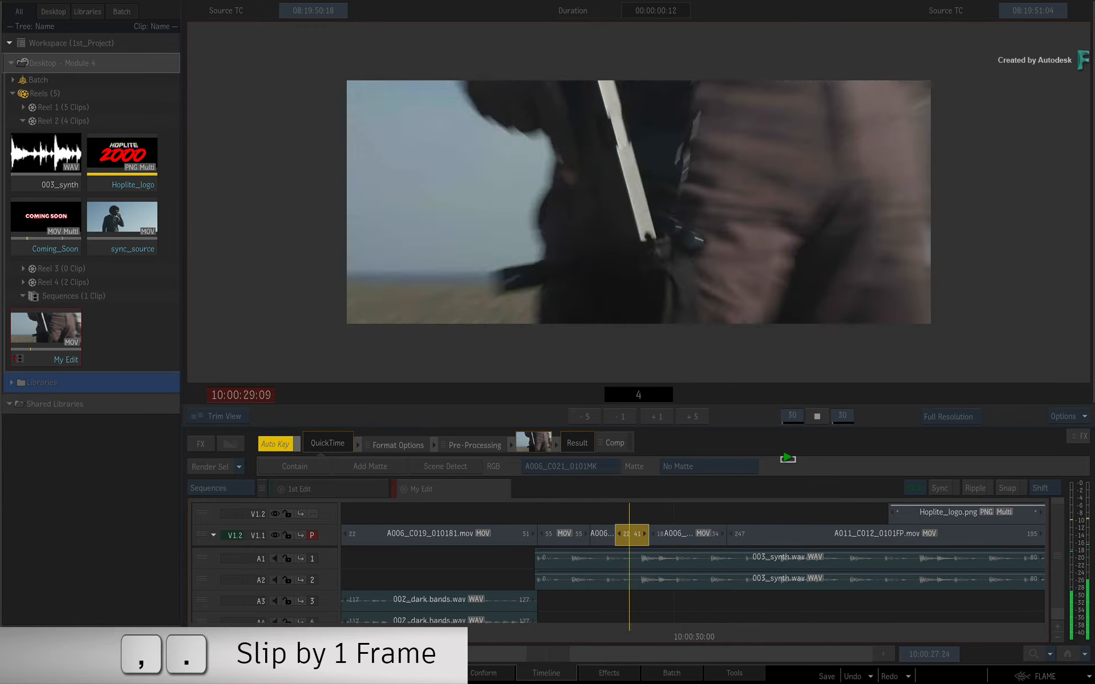
# Slip the A006_C021_0101MK segment in the opposite direction to an offset of -3 frames and stop the looped playback.
pyautogui.press(',')
pyautogui.press(',')
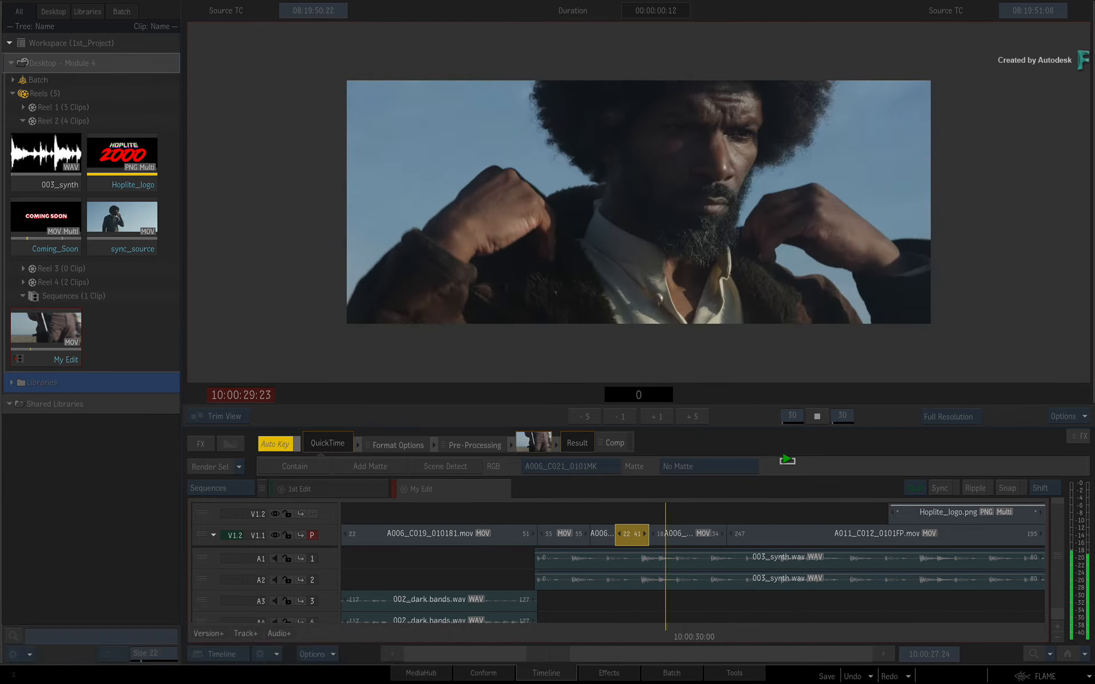
pyautogui.press(',')
pyautogui.press(',')
pyautogui.press(',')
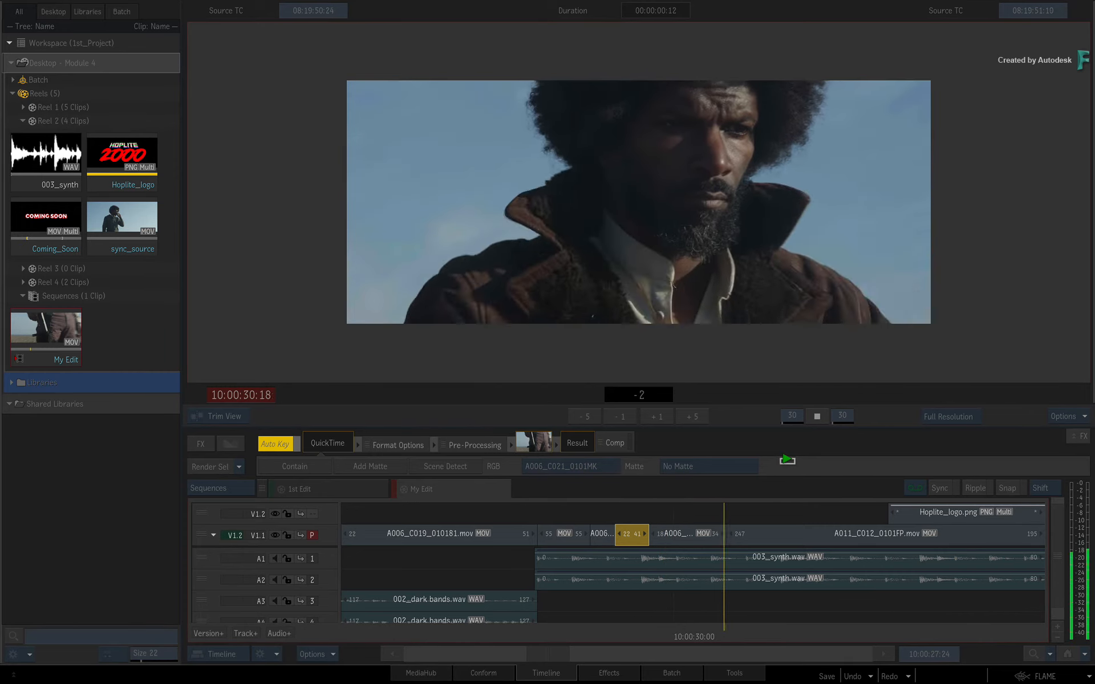
pyautogui.press(',')
pyautogui.press(',')
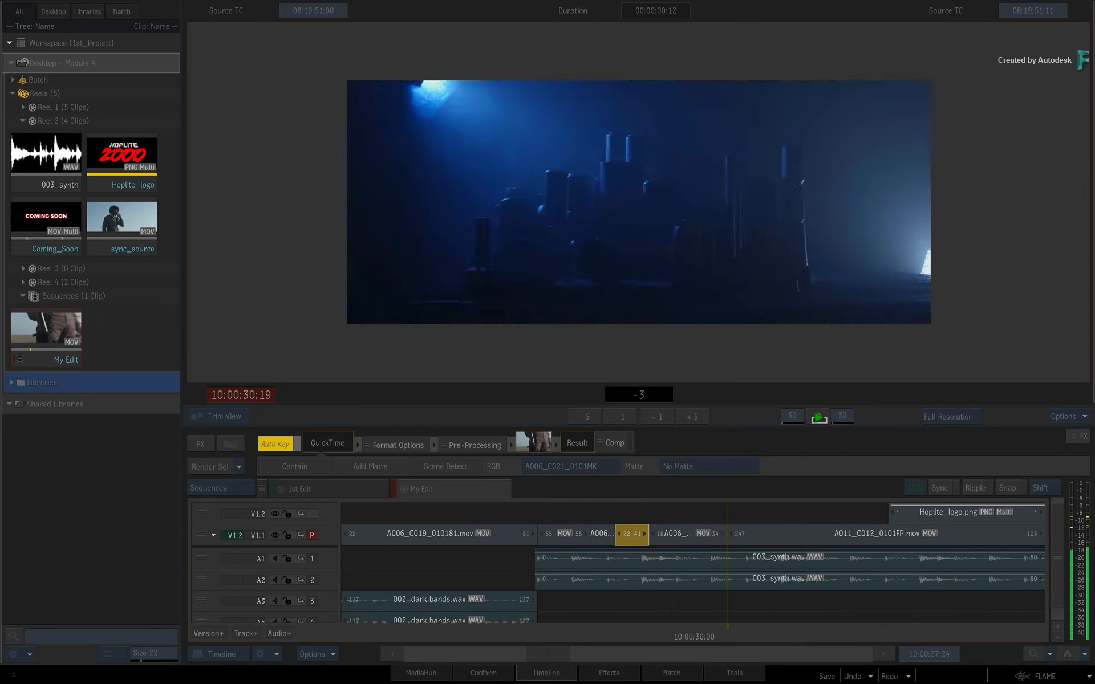
pyautogui.click(816, 417)
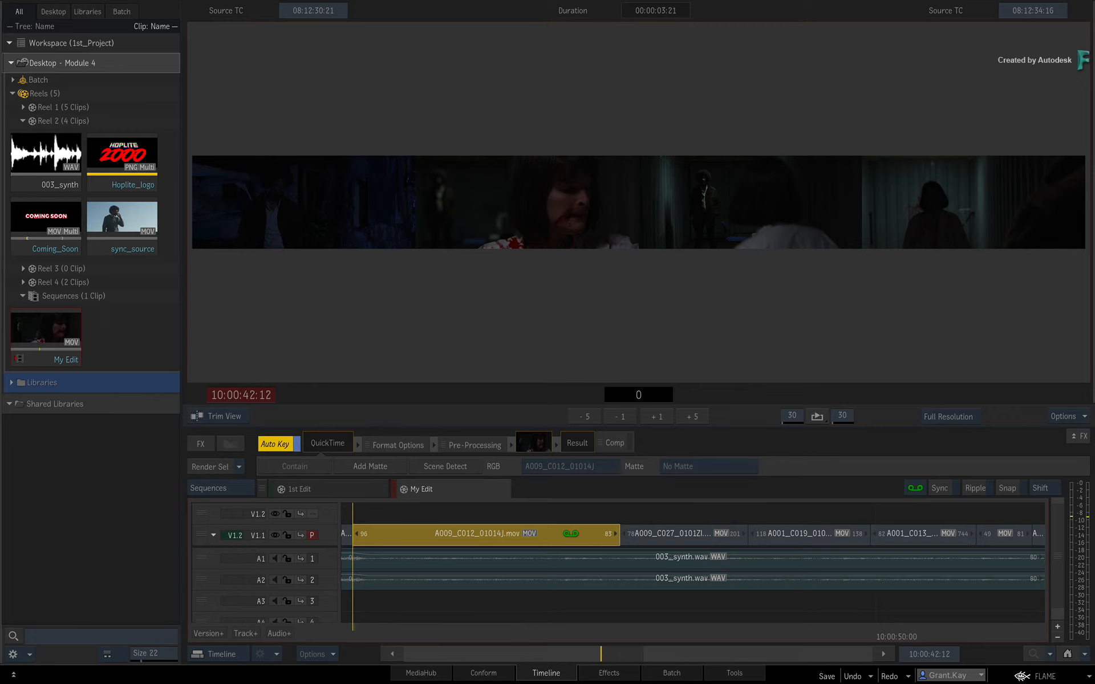
# Select the A001_C019 segment starting at 10:00:48:04 on track V1.1 for slipping.
pyautogui.click(794, 534)
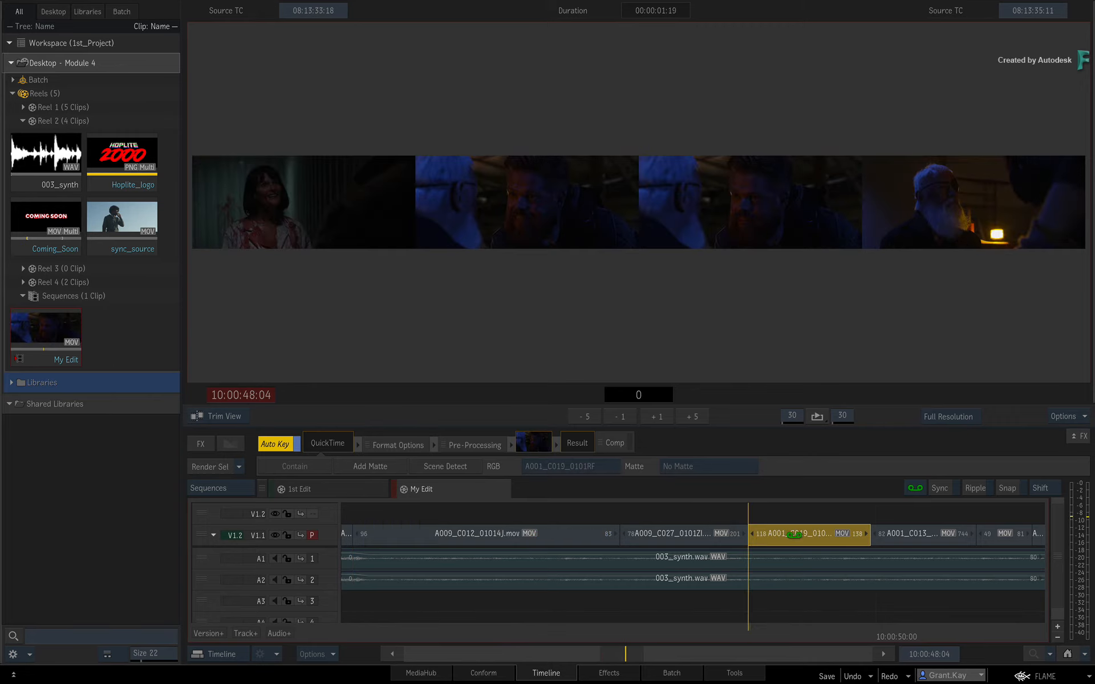